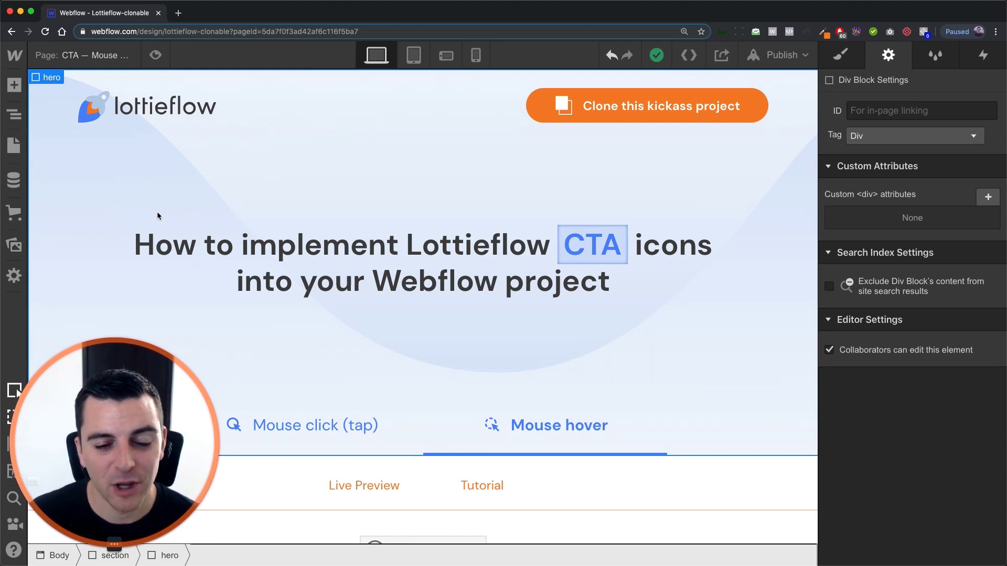
Step: Preview the page and hover the demo button to test its animation
{"action": "left_click", "coordinate": [156, 55]}
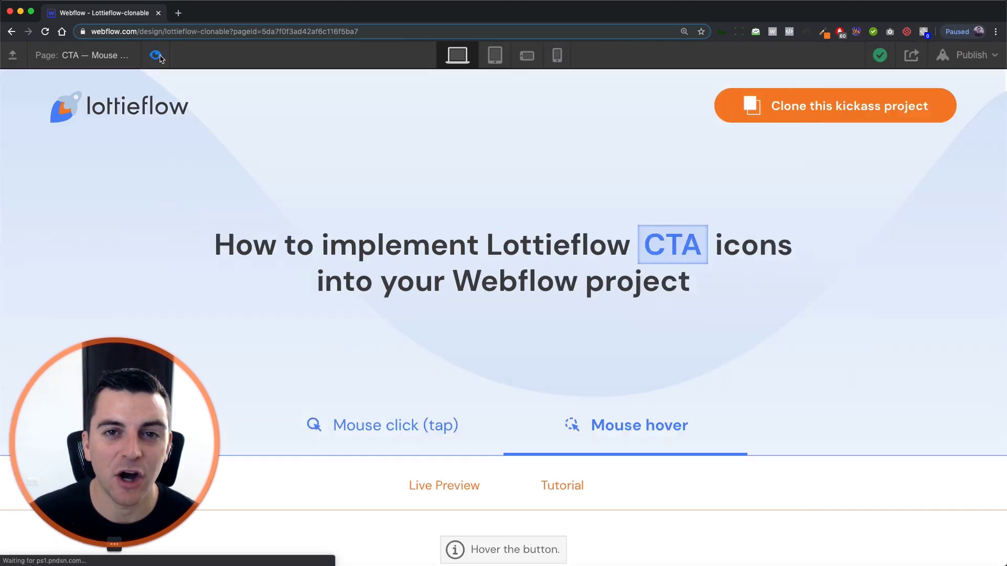
{"action": "scroll", "coordinate": [400, 196], "scroll_direction": "down", "scroll_amount": 5}
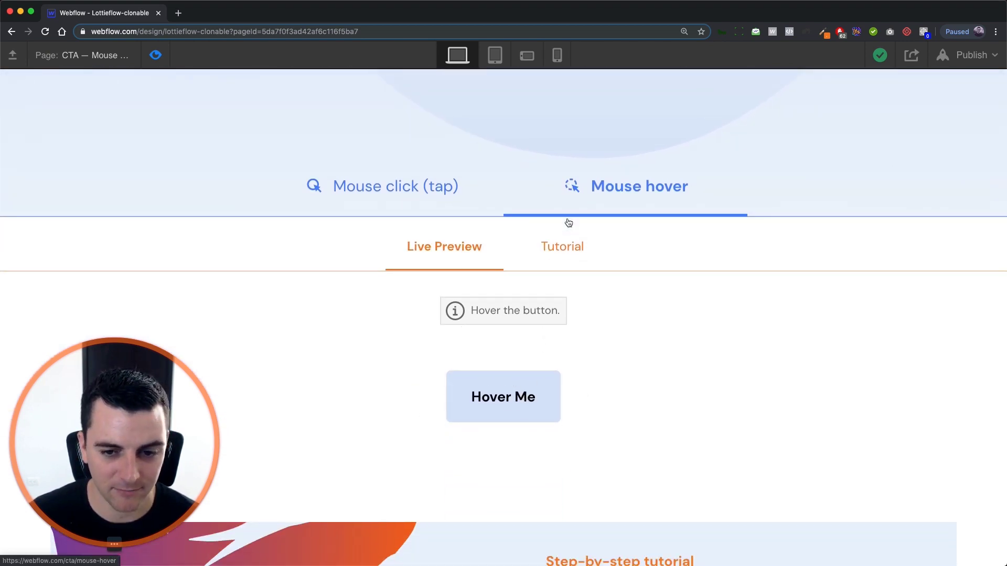
{"action": "left_click", "coordinate": [510, 404]}
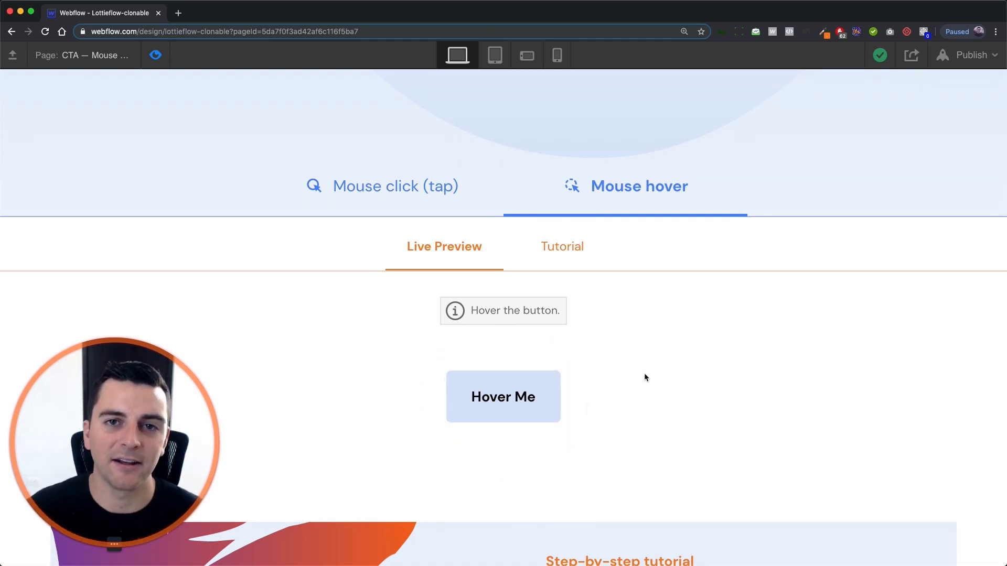
{"action": "left_click", "coordinate": [163, 60]}
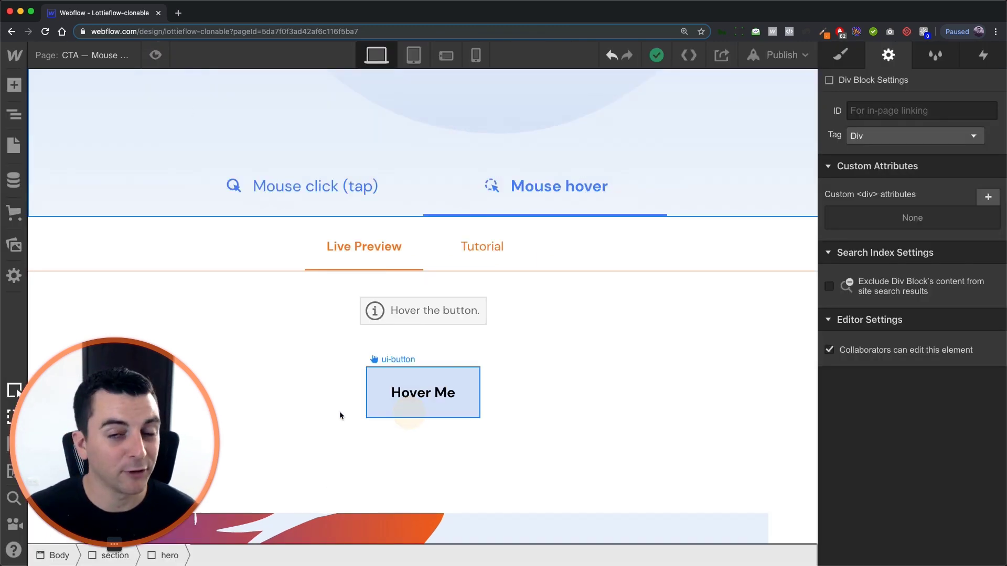
Step: Select the Hover Me button and drill through [LF] CTA Trigger and ui-button to the [LF] CTA Icon Lottie
{"action": "left_click", "coordinate": [372, 411]}
{"action": "left_click_drag", "start_coordinate": [99, 469], "coordinate": [586, 462]}
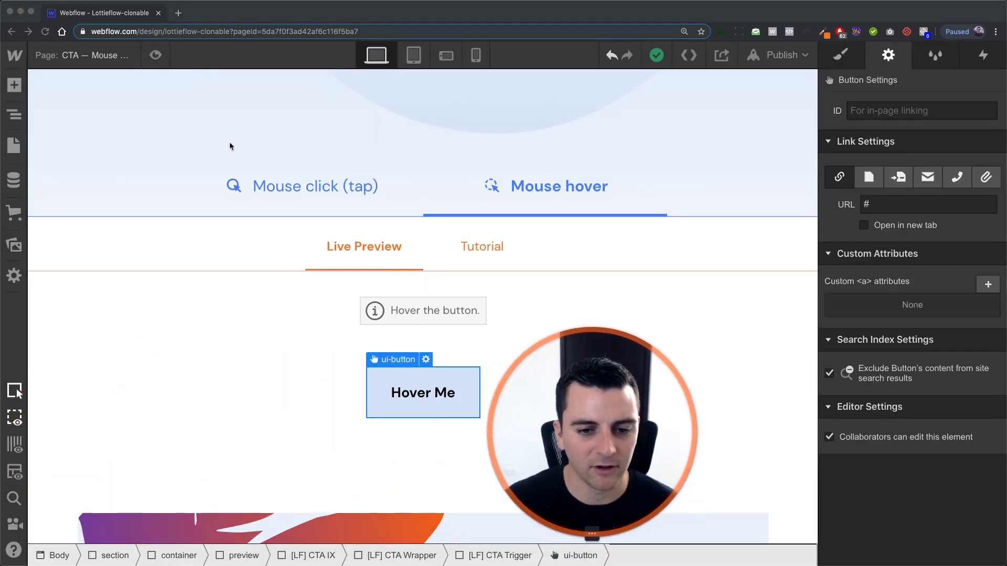
{"action": "left_click", "coordinate": [19, 113]}
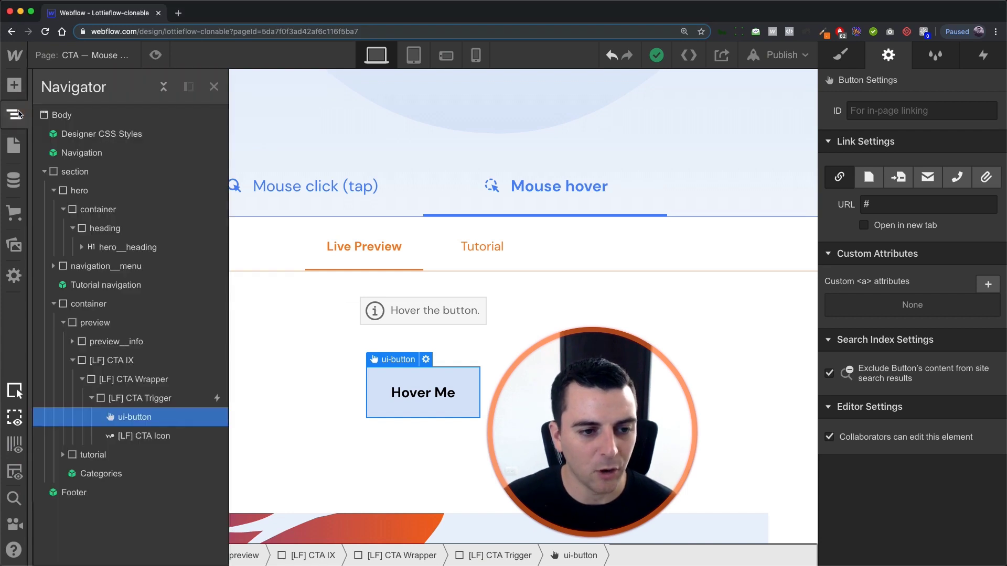
{"action": "left_click", "coordinate": [153, 403]}
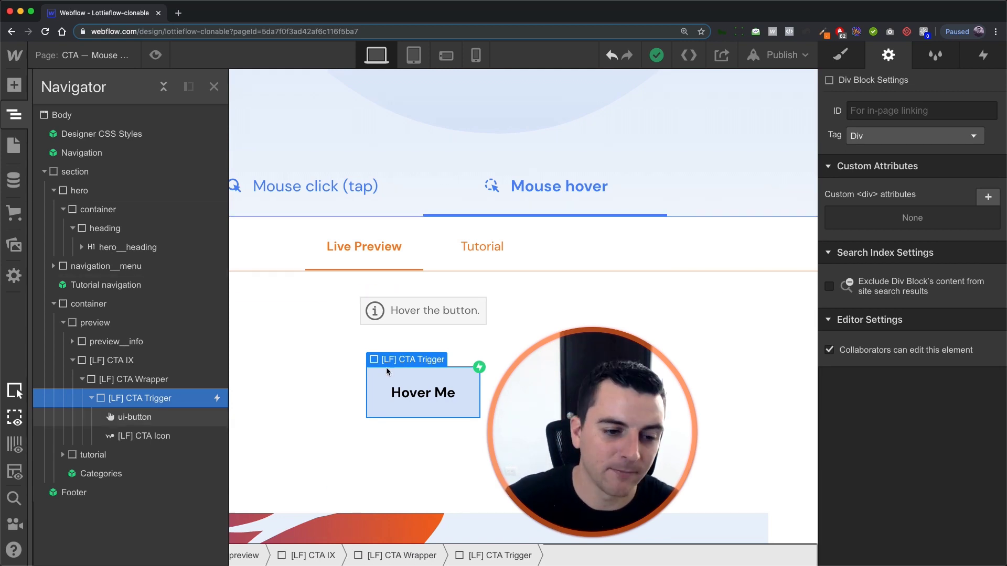
{"action": "left_click", "coordinate": [135, 418]}
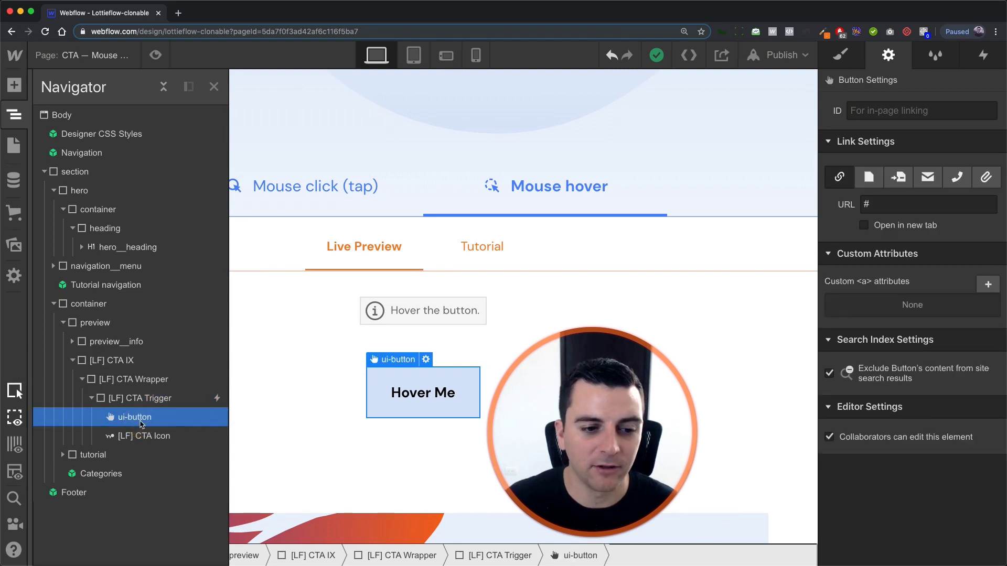
{"action": "left_click", "coordinate": [159, 436]}
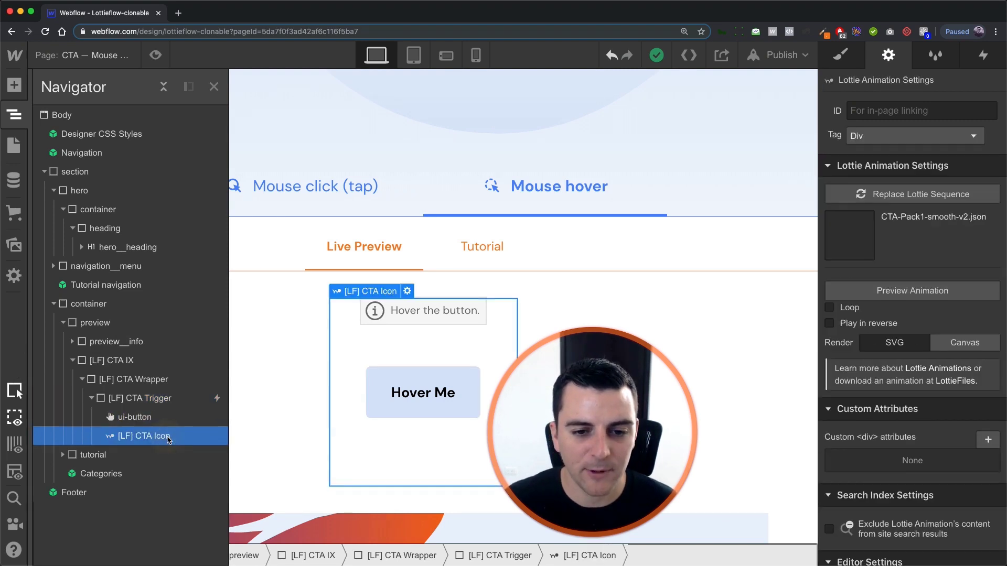
Step: Review the icon's styles: 240 × 240 px, absolute centring and a -50%, -50% move transform
{"action": "left_click", "coordinate": [841, 55]}
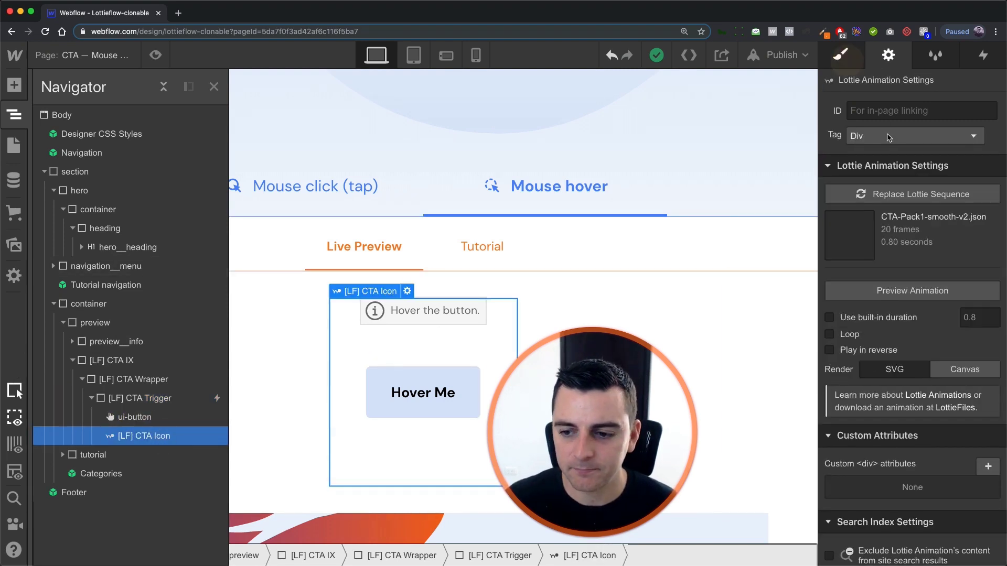
{"action": "scroll", "coordinate": [928, 409], "scroll_direction": "up", "scroll_amount": 1}
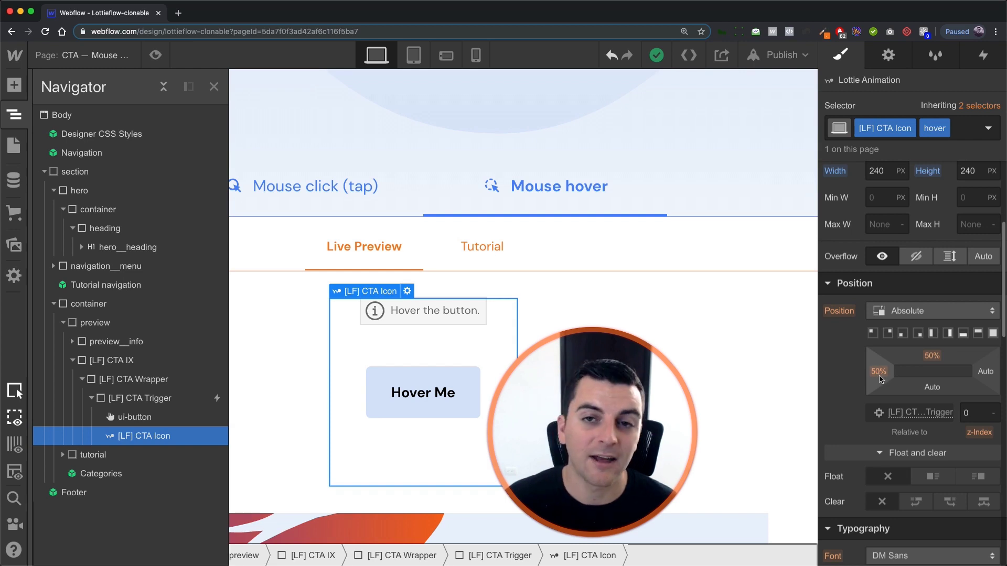
{"action": "scroll", "coordinate": [879, 399], "scroll_direction": "down", "scroll_amount": 10}
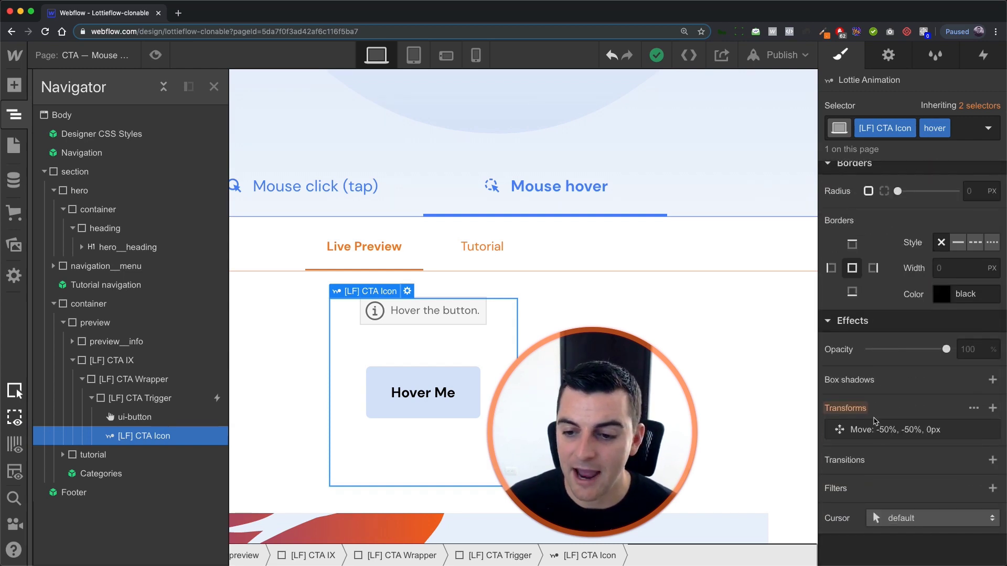
{"action": "left_click", "coordinate": [885, 436]}
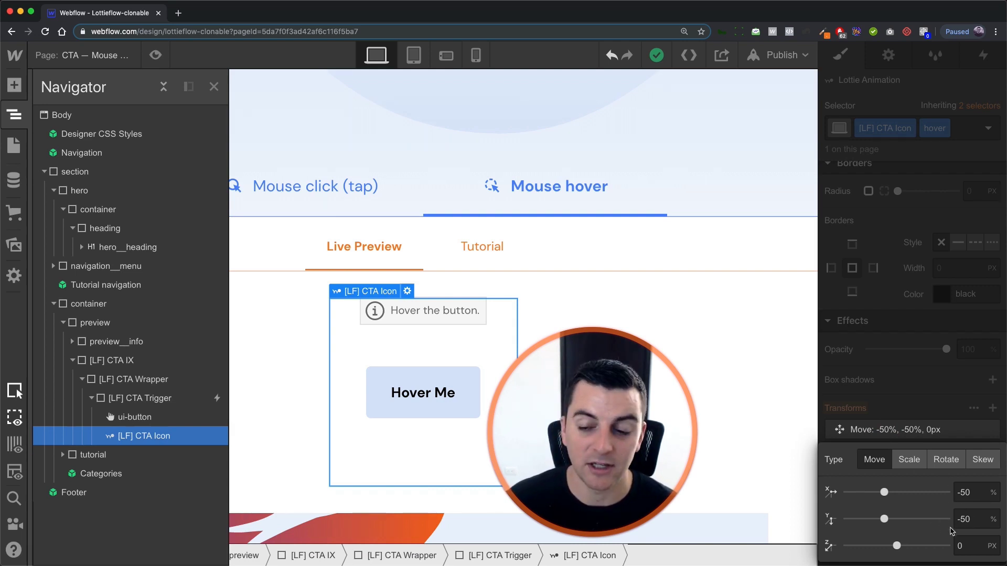
{"action": "left_click", "coordinate": [888, 385]}
{"action": "scroll", "coordinate": [889, 389], "scroll_direction": "up", "scroll_amount": 15}
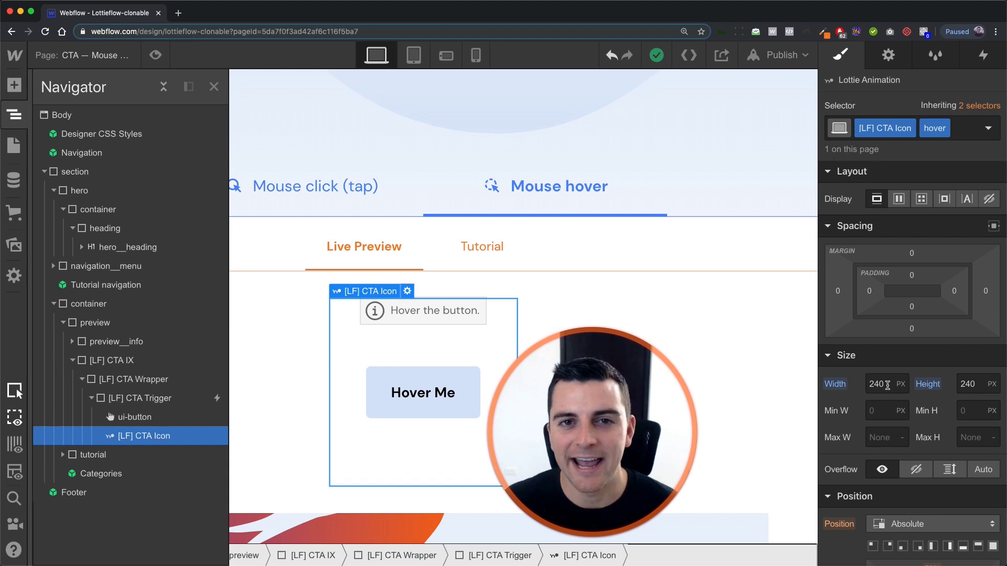
{"action": "left_click", "coordinate": [420, 388]}
Step: Extend the button label so it reads 'Hover Me I'm a large button'
{"action": "left_click", "coordinate": [427, 392]}
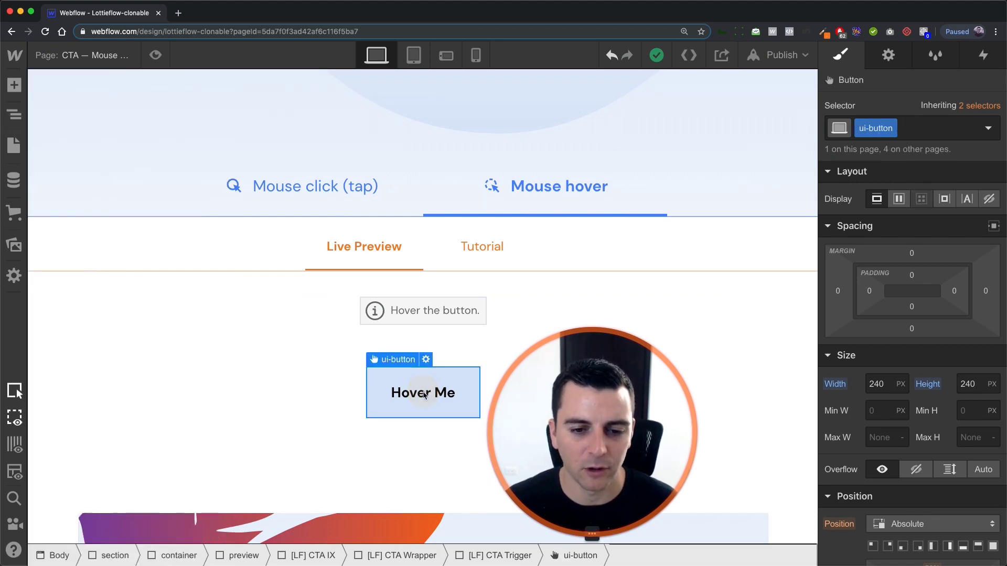
{"action": "left_click", "coordinate": [453, 393]}
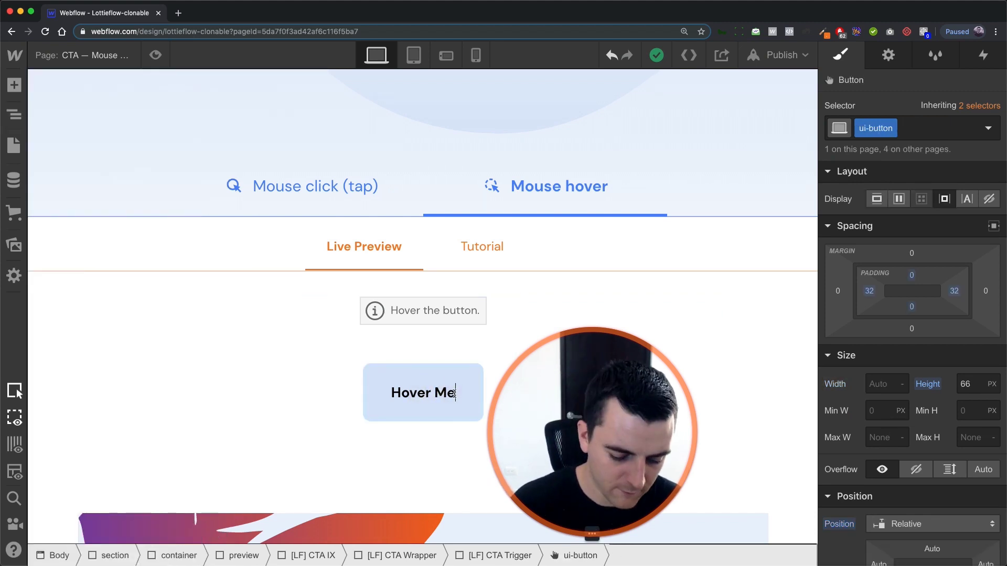
{"action": "type", "text": "I'm a larger"}
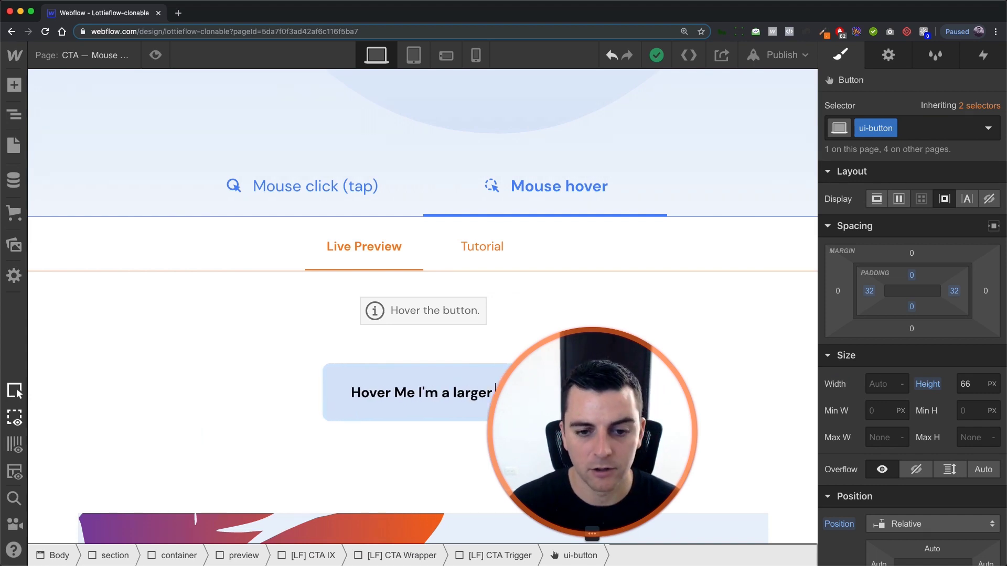
{"action": "key", "text": "BackSpace"}
{"action": "type", "text": "button"}
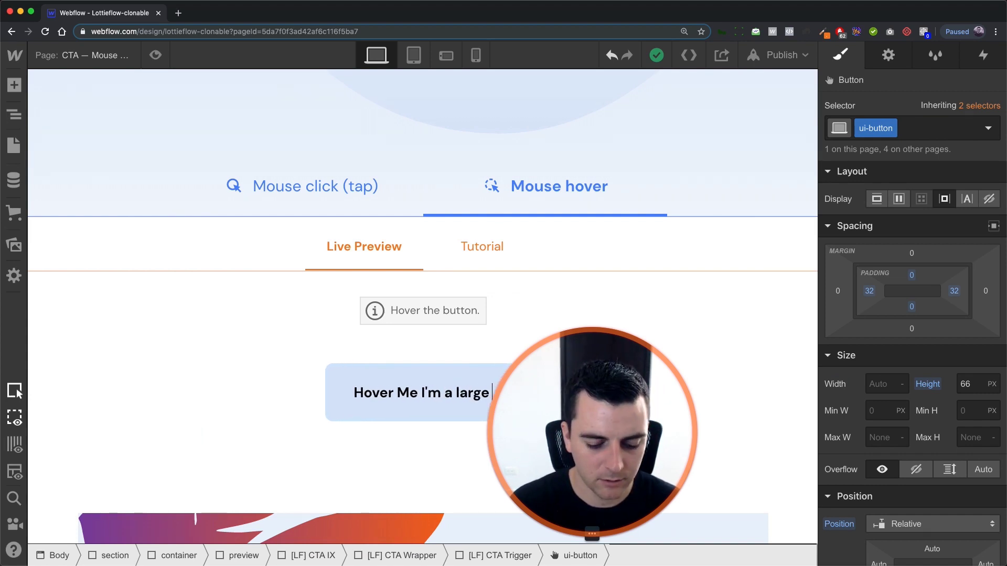
{"action": "key", "text": "Escape"}
Step: Preview the page and hover the widened button to test the animation
{"action": "left_click", "coordinate": [156, 57]}
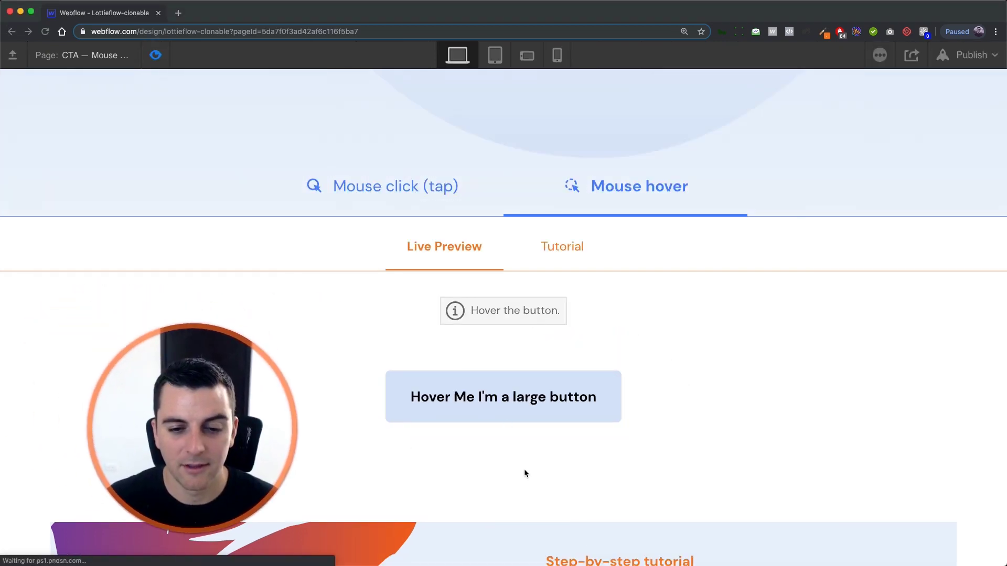
{"action": "left_click", "coordinate": [523, 466]}
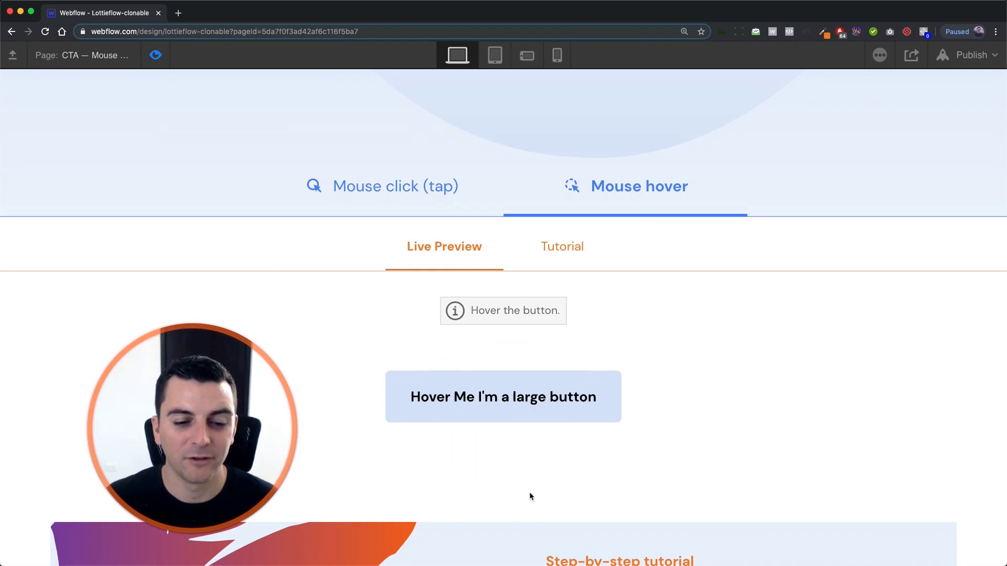
{"action": "left_click", "coordinate": [155, 54]}
Step: Delete the extra words so the button label reads 'Hover Me' again
{"action": "double_click", "coordinate": [478, 393]}
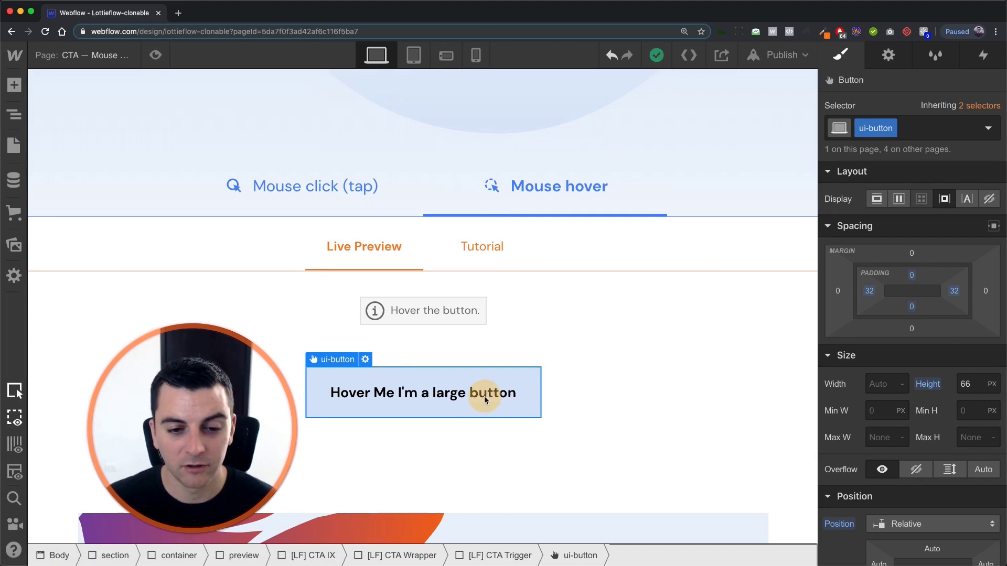
{"action": "left_click", "coordinate": [401, 392]}
{"action": "left_click", "coordinate": [550, 393], "text": "shift"}
{"action": "key", "text": "BackSpace"}
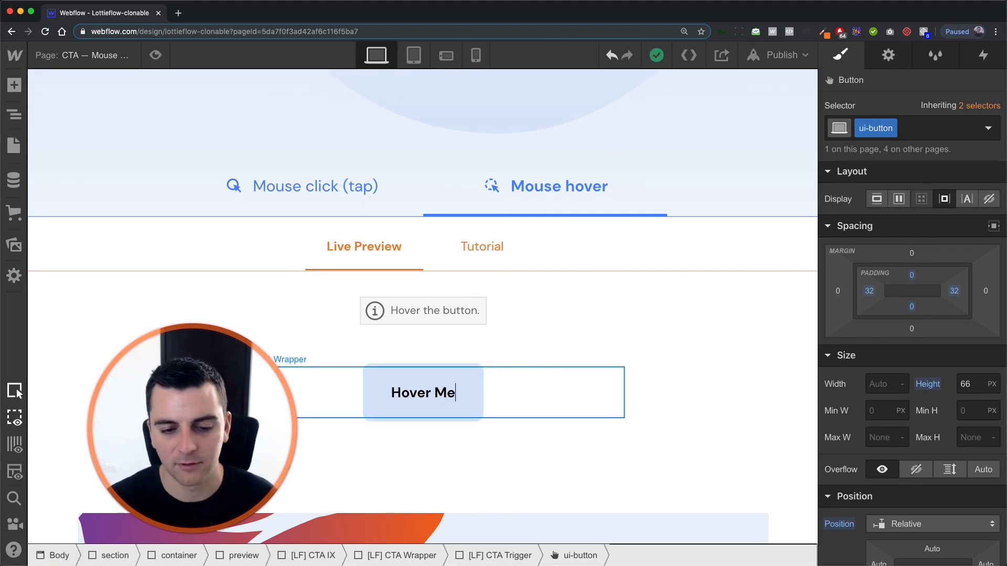
{"action": "key", "text": "Escape"}
Step: Select the button's parent [LF] CTA Trigger and show its Mouse hover interaction
{"action": "left_click", "coordinate": [582, 315]}
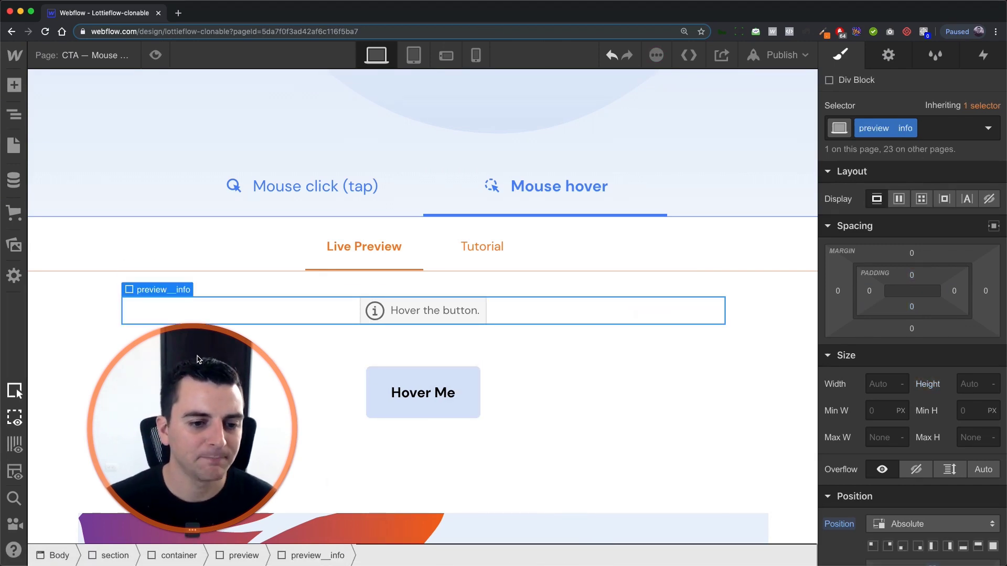
{"action": "left_click_drag", "start_coordinate": [194, 363], "coordinate": [131, 366]}
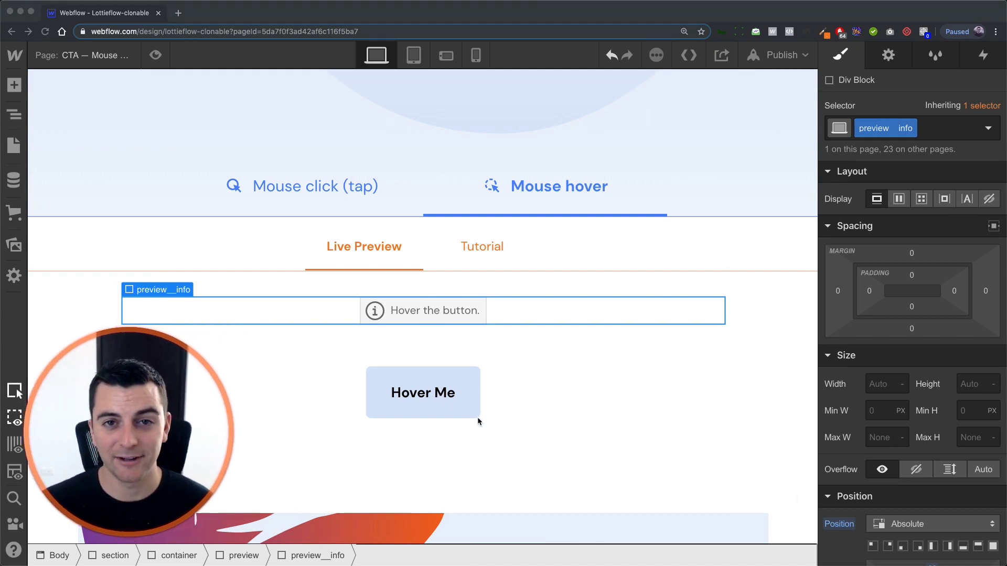
{"action": "left_click", "coordinate": [399, 401]}
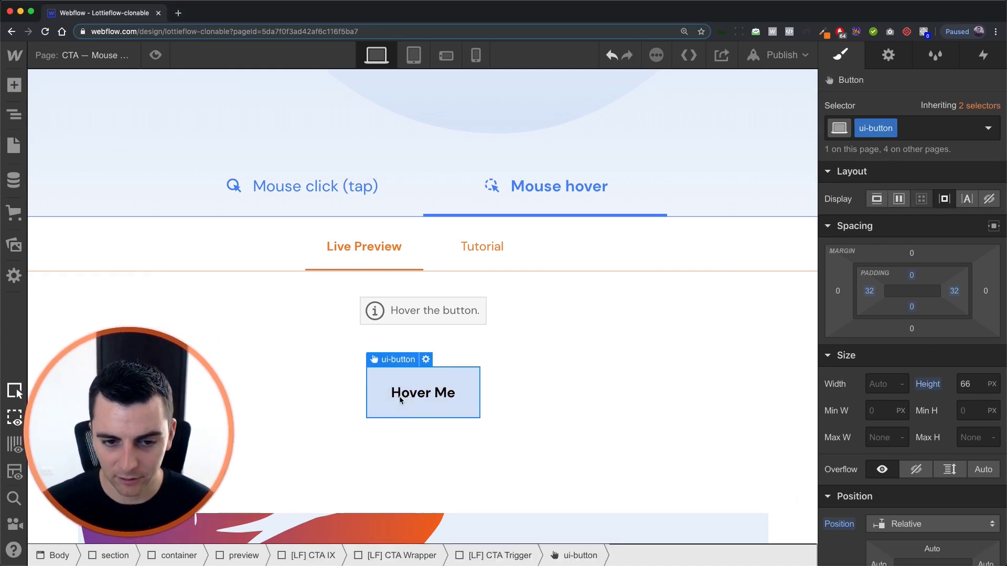
{"action": "key", "text": "super+Up"}
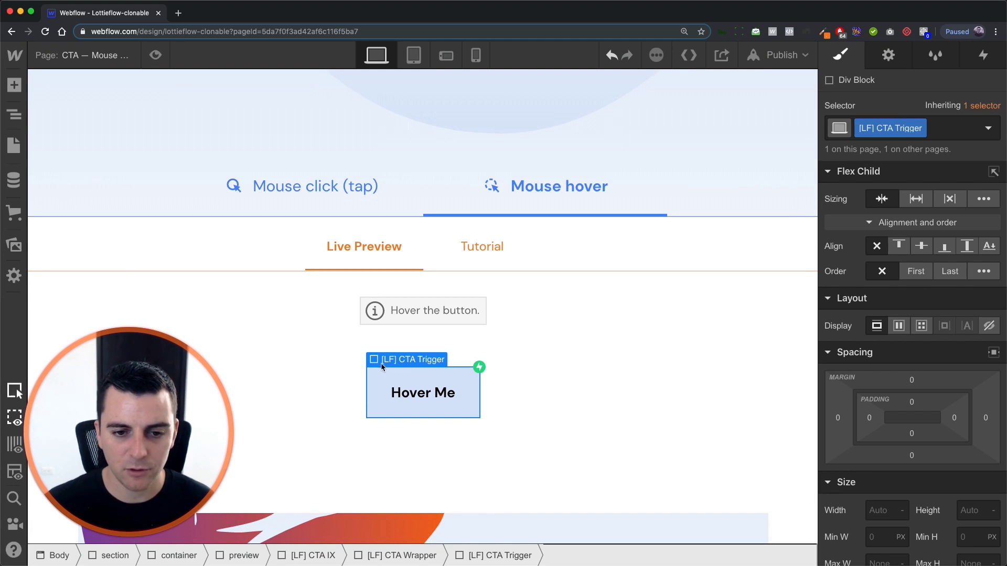
{"action": "left_click", "coordinate": [997, 59]}
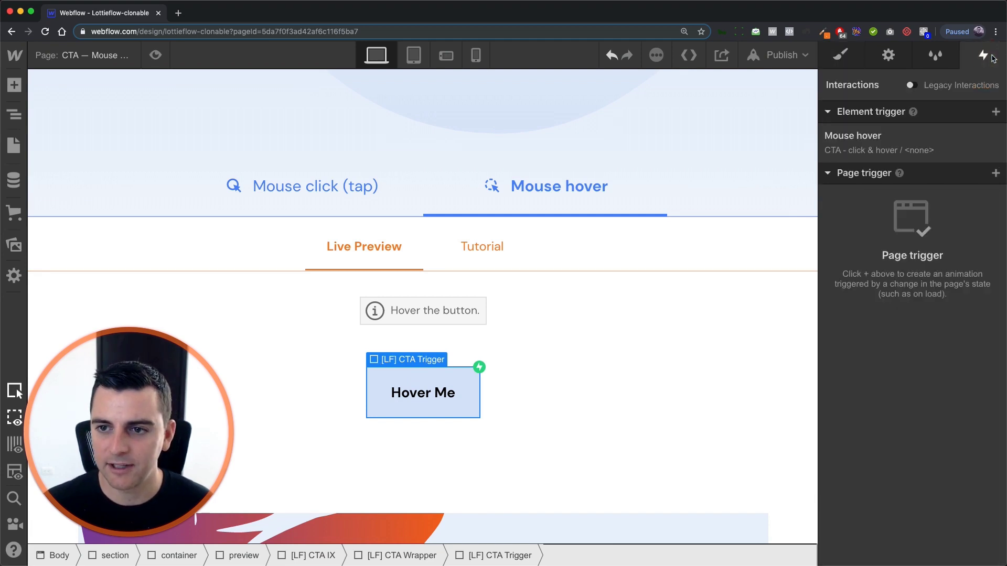
Step: From the Mouse hover trigger's settings, open the CTA - click & hover animation's timeline
{"action": "left_click", "coordinate": [919, 151]}
{"action": "scroll", "coordinate": [892, 367], "scroll_direction": "down", "scroll_amount": 2}
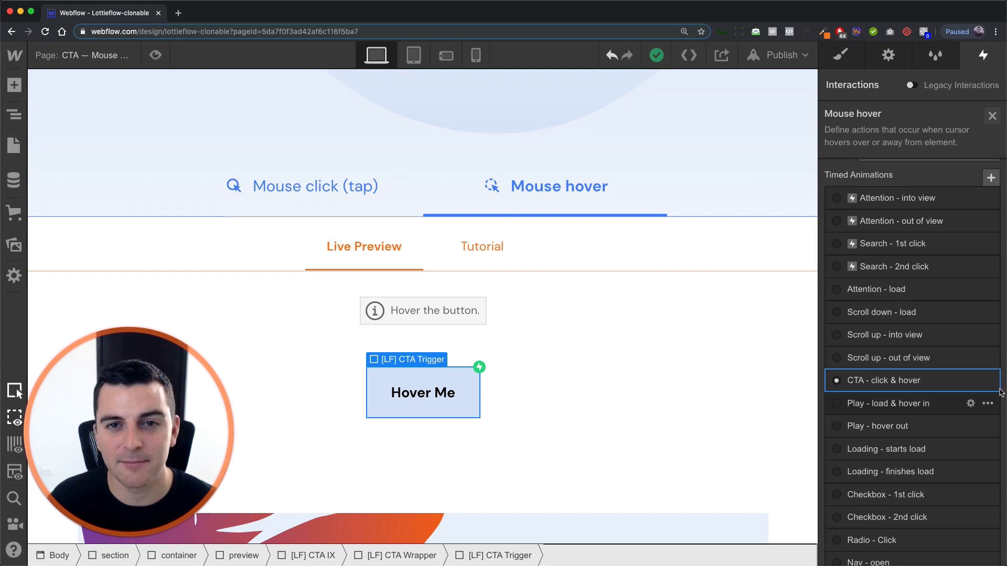
{"action": "left_click", "coordinate": [992, 116]}
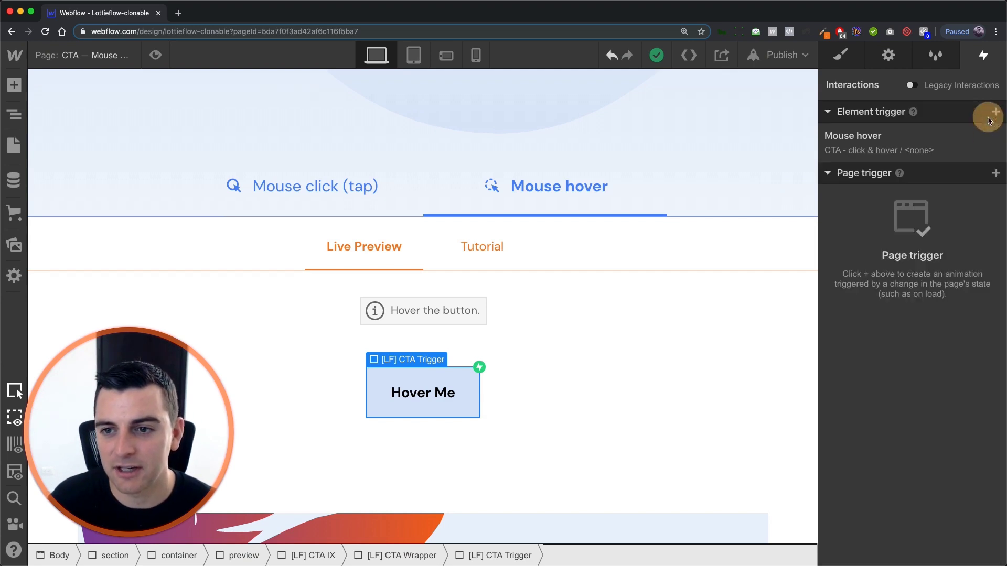
{"action": "left_click", "coordinate": [872, 136]}
{"action": "scroll", "coordinate": [902, 425], "scroll_direction": "down", "scroll_amount": 1}
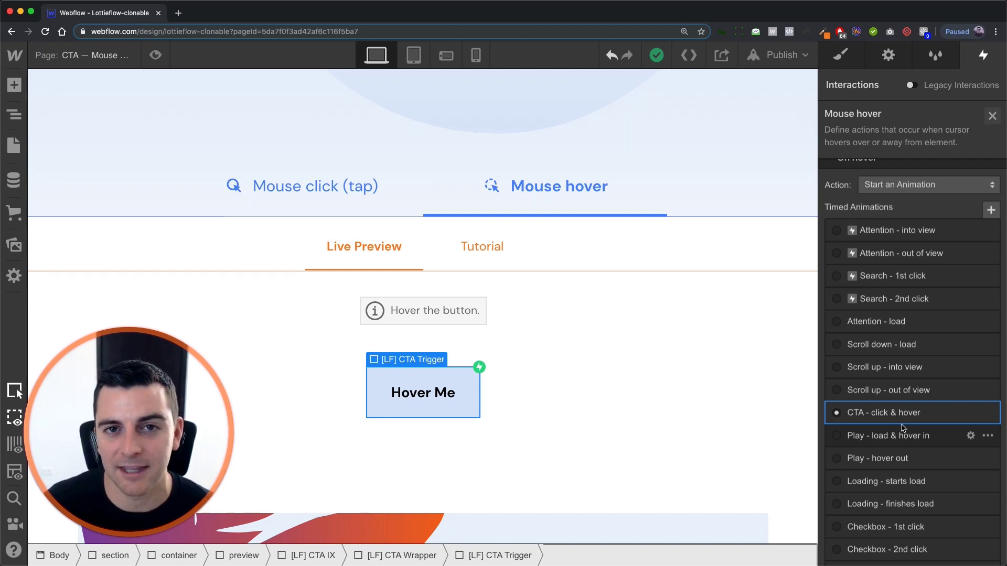
{"action": "left_click", "coordinate": [898, 413]}
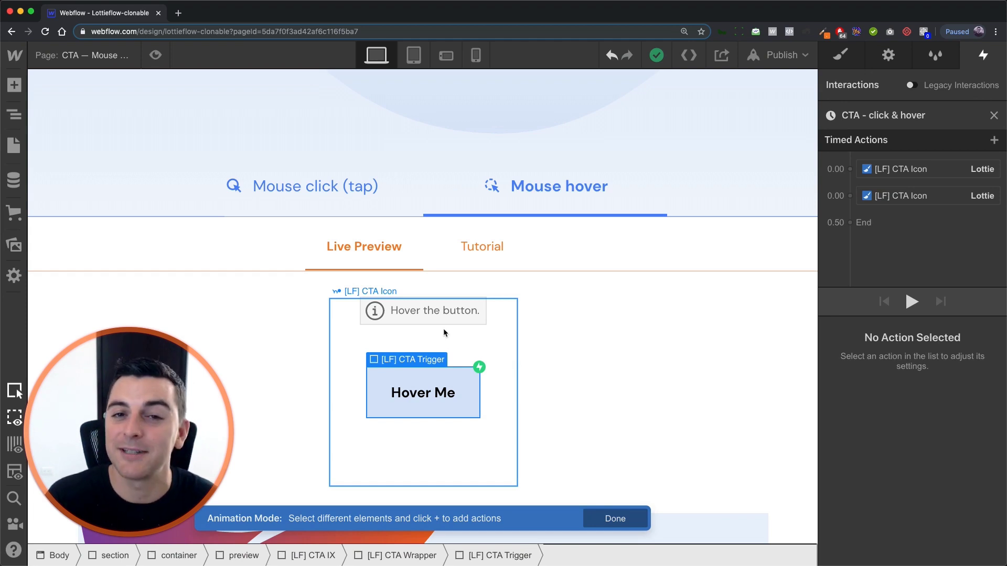
Step: Confirm both [LF] CTA Icon Lottie actions span 0% to 100% over 0.5 s, then preview
{"action": "left_click", "coordinate": [919, 170]}
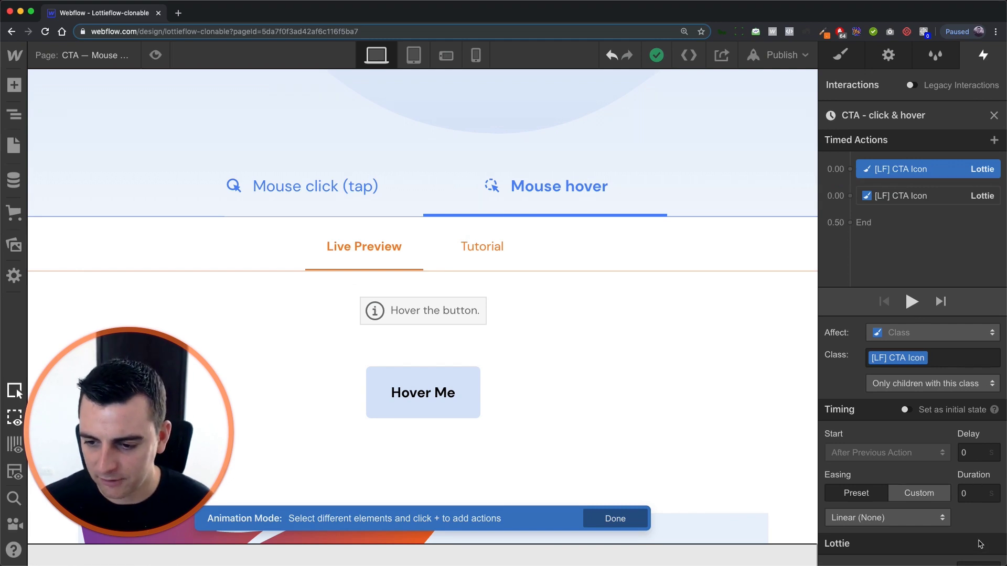
{"action": "key", "text": "ctrl+minus"}
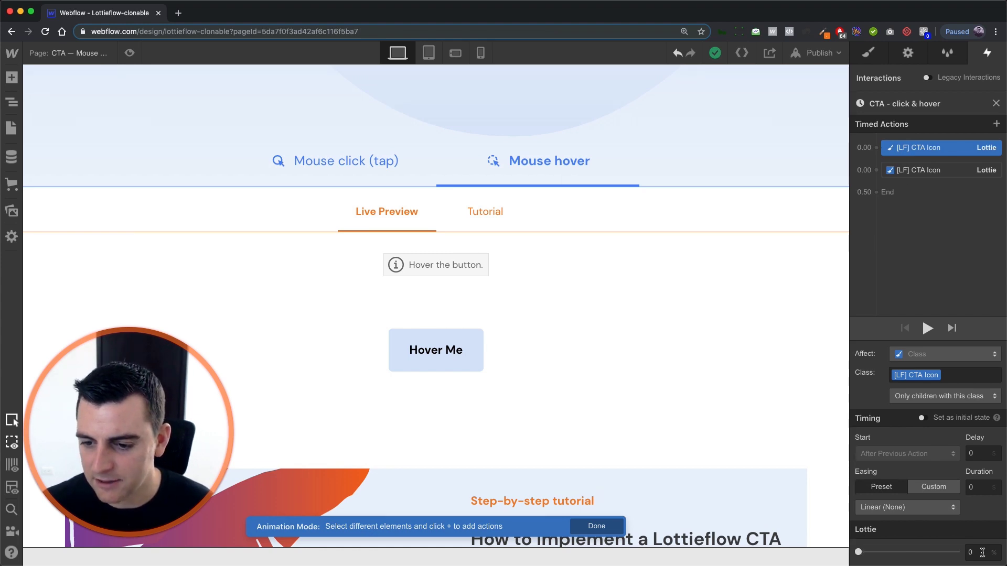
{"action": "left_click", "coordinate": [911, 170]}
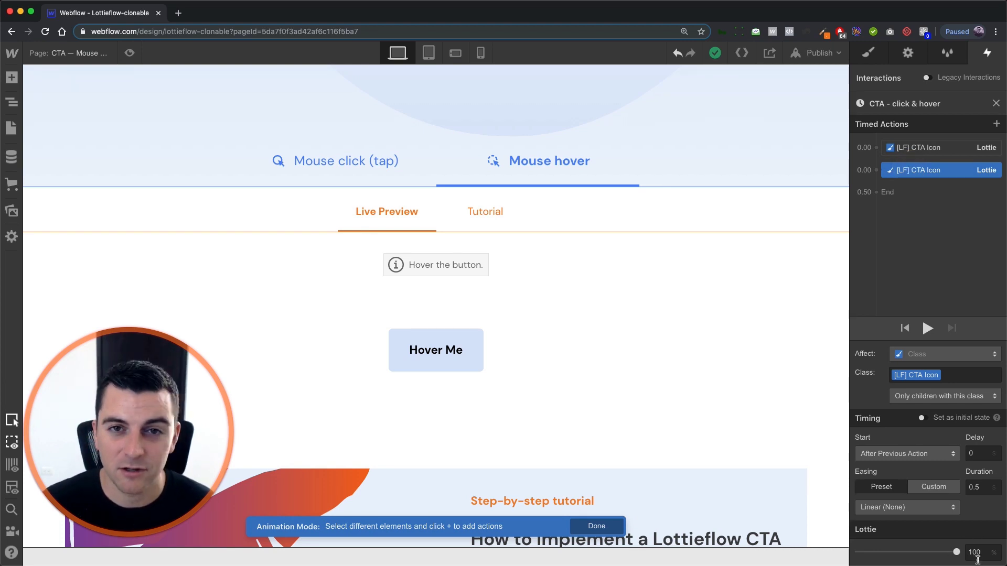
{"action": "left_click", "coordinate": [926, 151]}
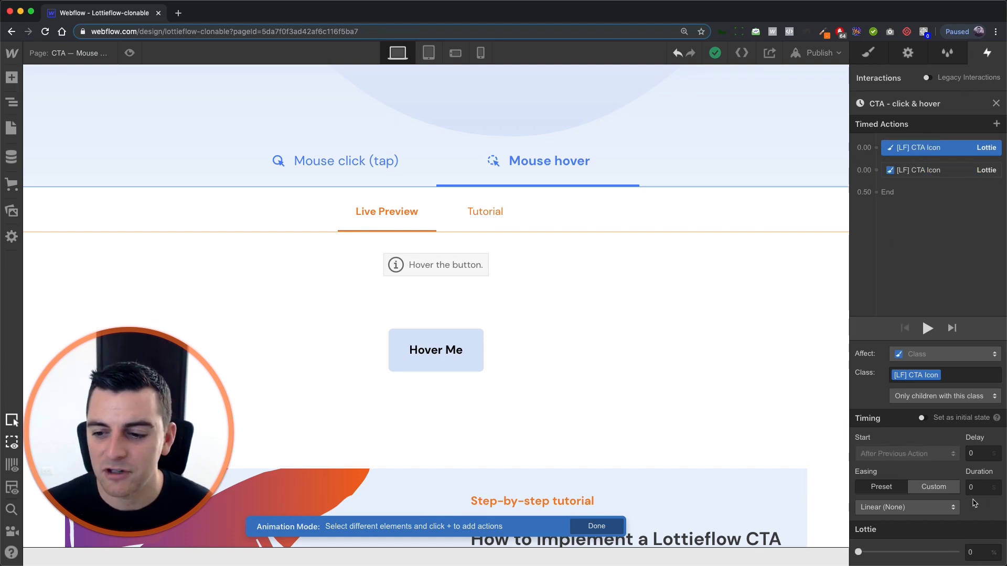
{"action": "left_click", "coordinate": [888, 169]}
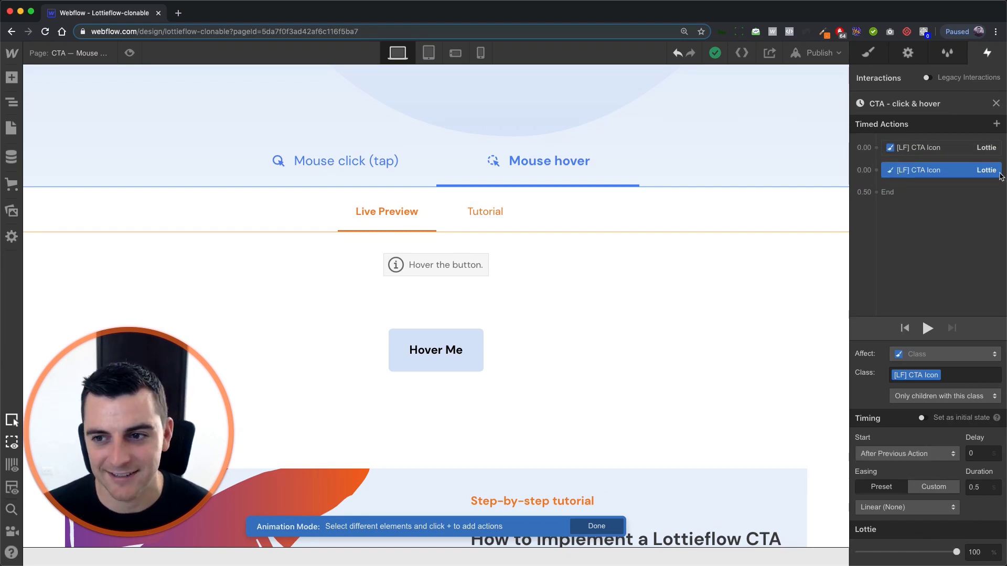
{"action": "left_click", "coordinate": [938, 148]}
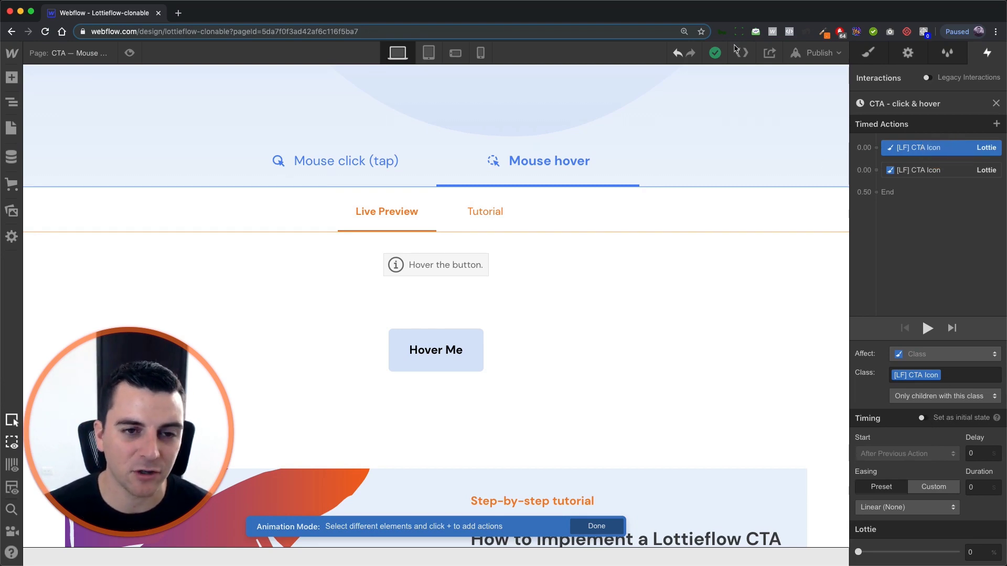
{"action": "left_click", "coordinate": [129, 52]}
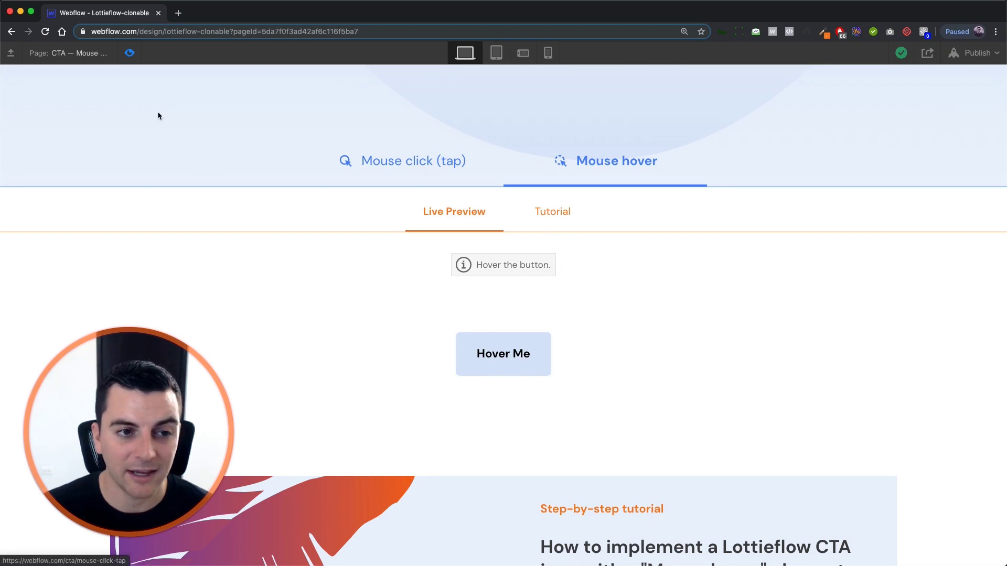
Step: Try the first Lottie action as an initial state and preview the result
{"action": "left_click", "coordinate": [130, 52]}
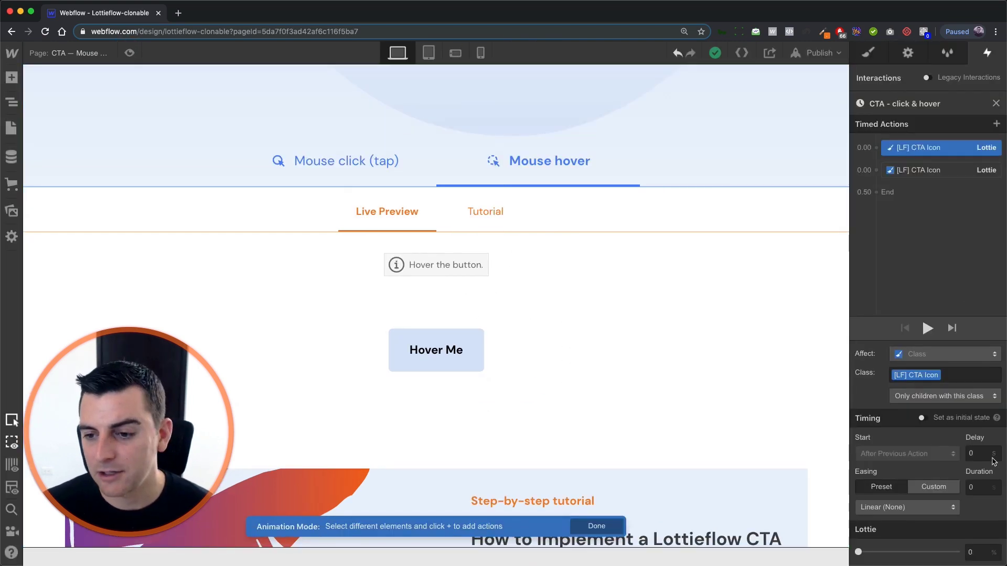
{"action": "left_click", "coordinate": [954, 418]}
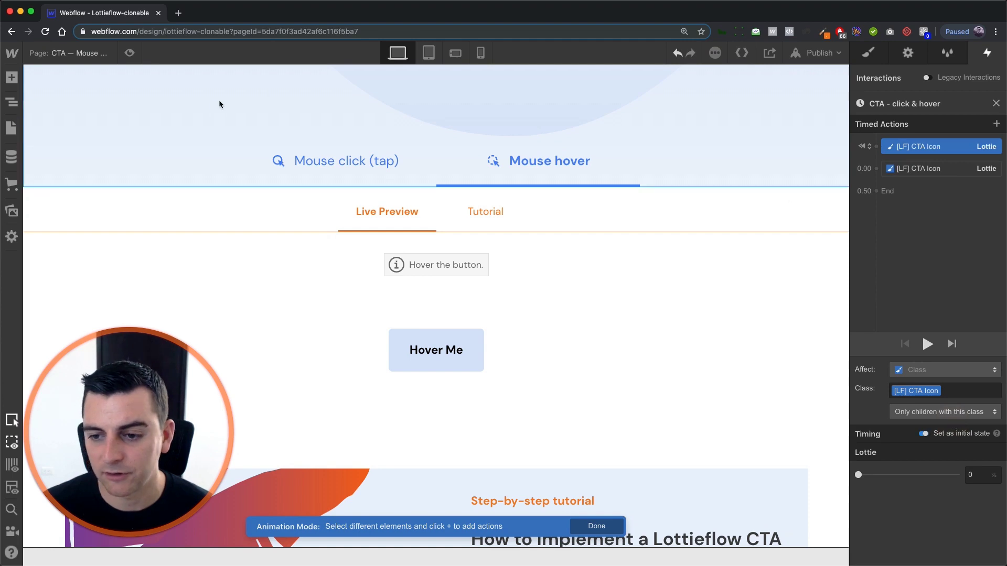
{"action": "left_click", "coordinate": [130, 52]}
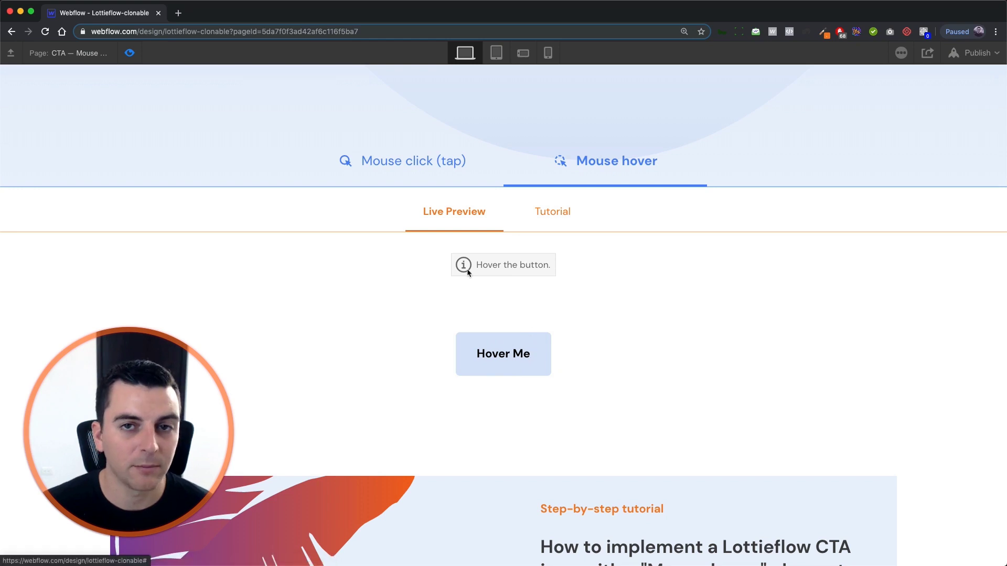
{"action": "left_click", "coordinate": [129, 52]}
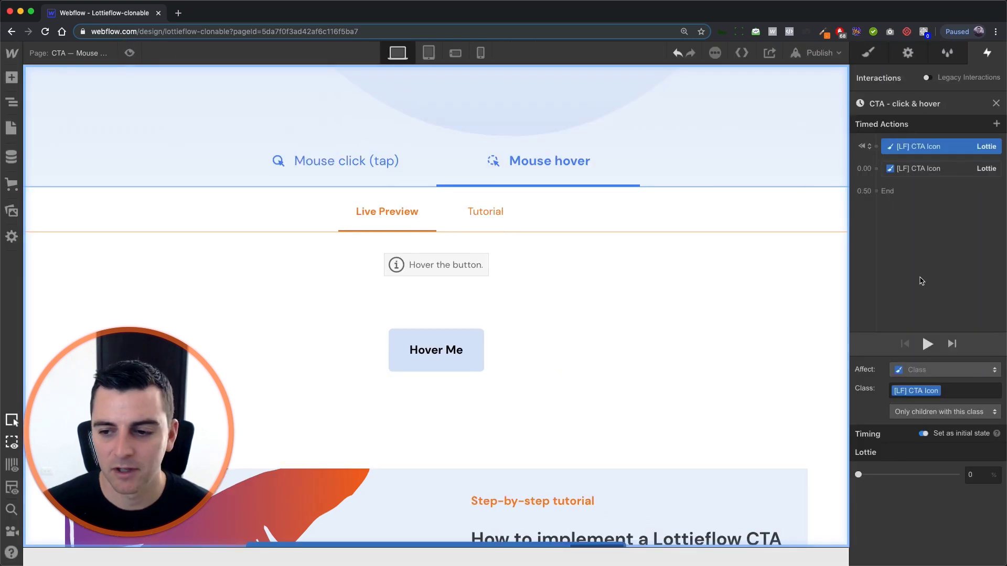
Step: Switch initial state back off for the first Lottie action and close the timeline
{"action": "left_click", "coordinate": [956, 433]}
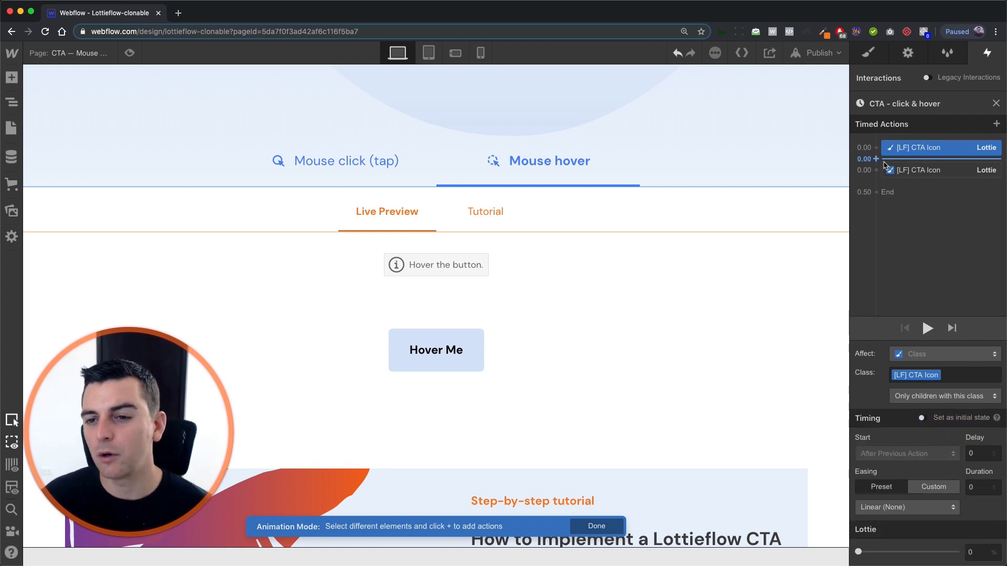
{"action": "left_click", "coordinate": [901, 171]}
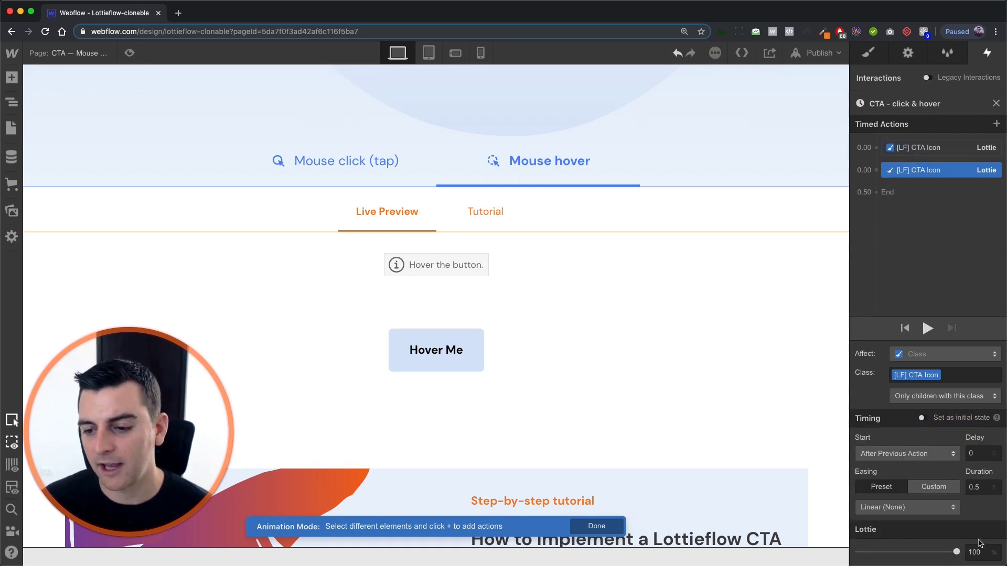
{"action": "left_click", "coordinate": [939, 139]}
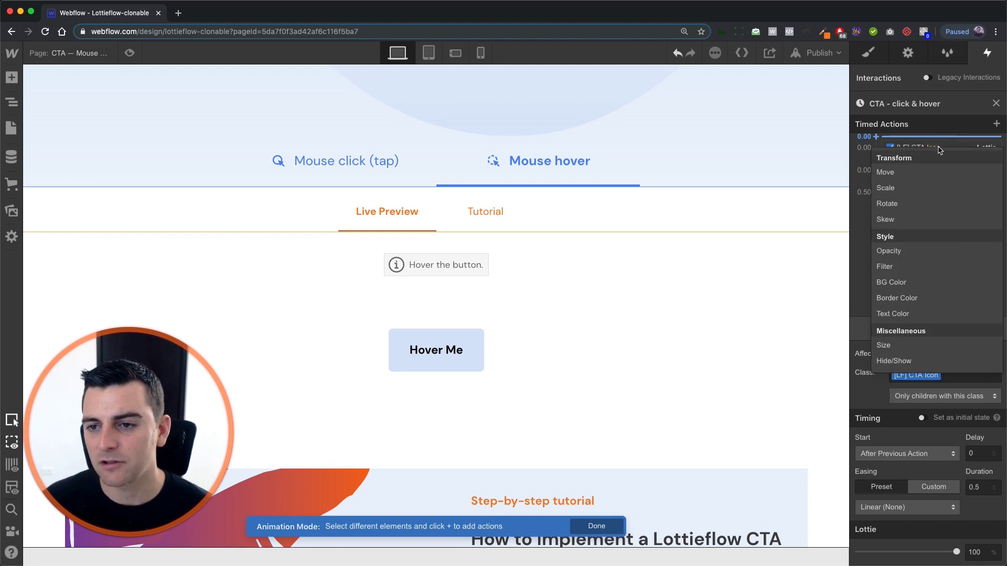
{"action": "left_click", "coordinate": [938, 147]}
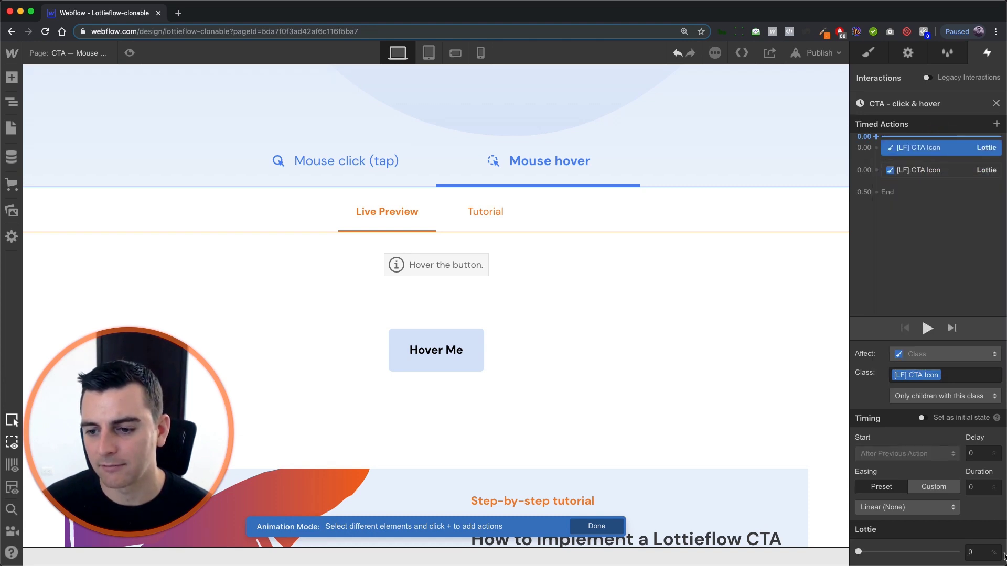
{"action": "left_click", "coordinate": [927, 418]}
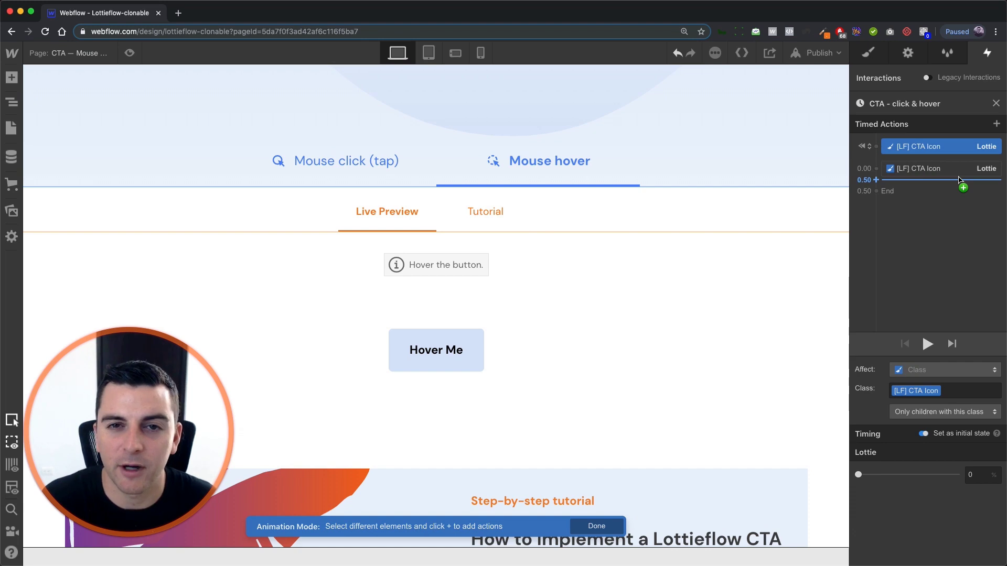
{"action": "left_click", "coordinate": [947, 435]}
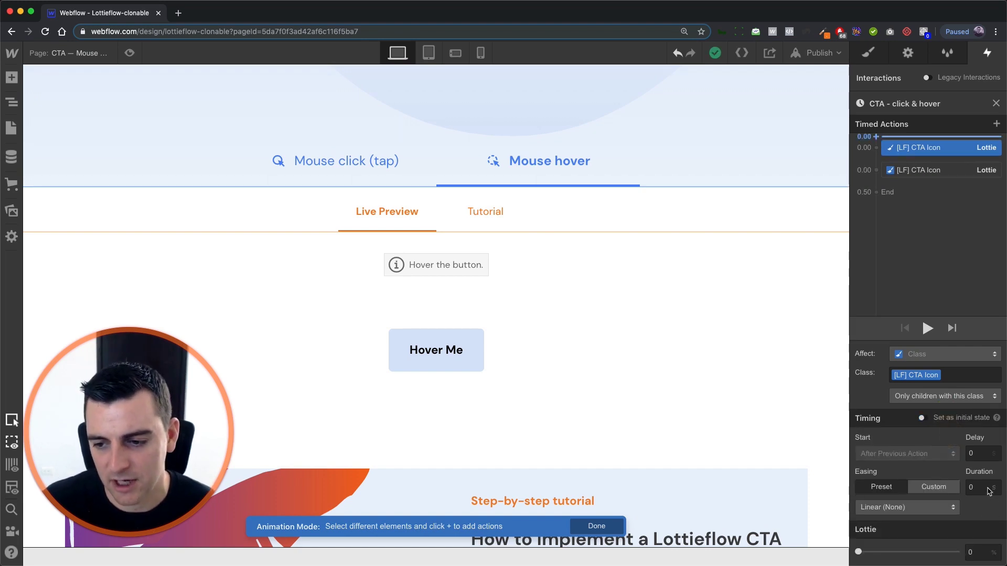
{"action": "left_click", "coordinate": [997, 103]}
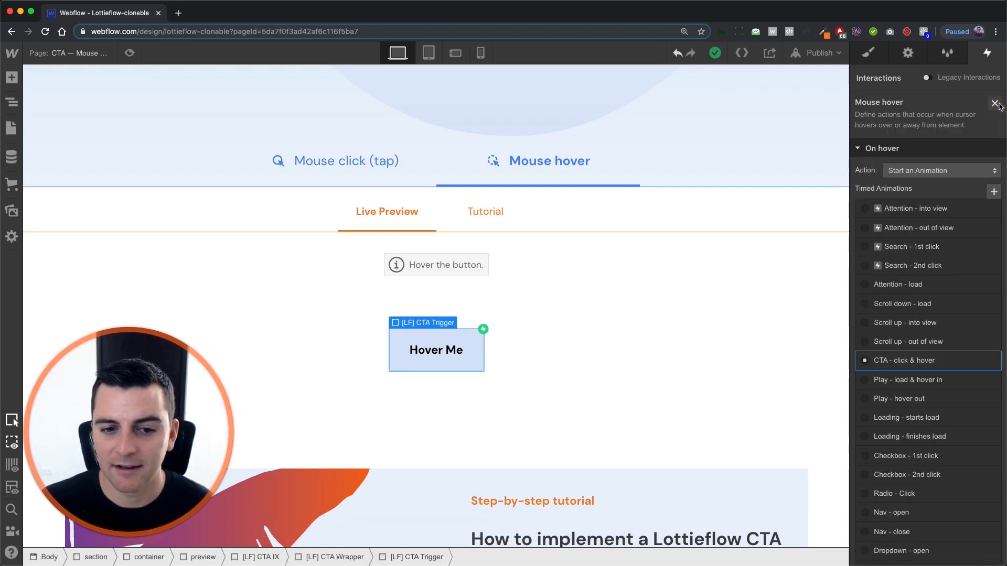
Step: Reopen the timeline and set the second Lottie action to affect only children with this class
{"action": "left_click", "coordinate": [900, 360]}
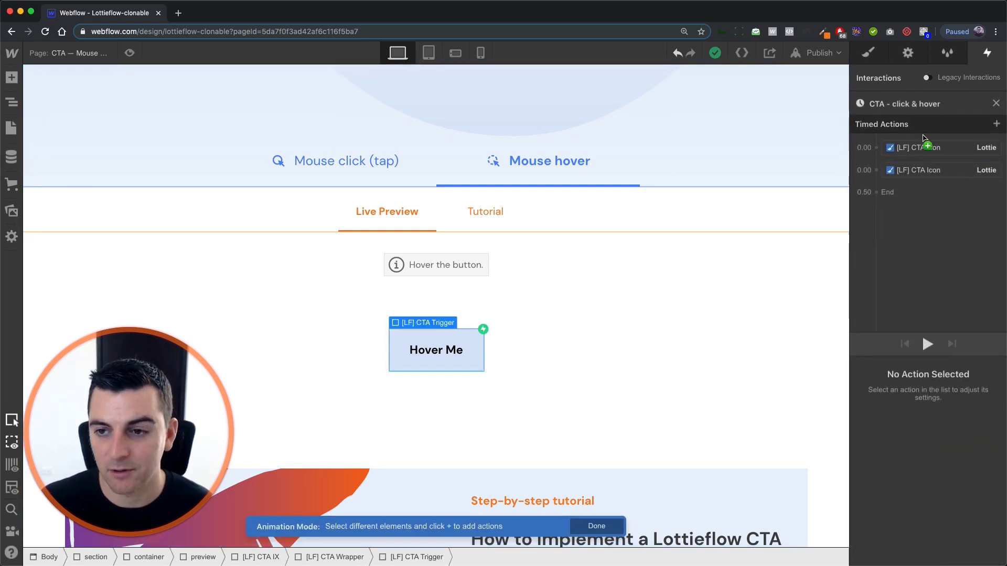
{"action": "left_click", "coordinate": [924, 171]}
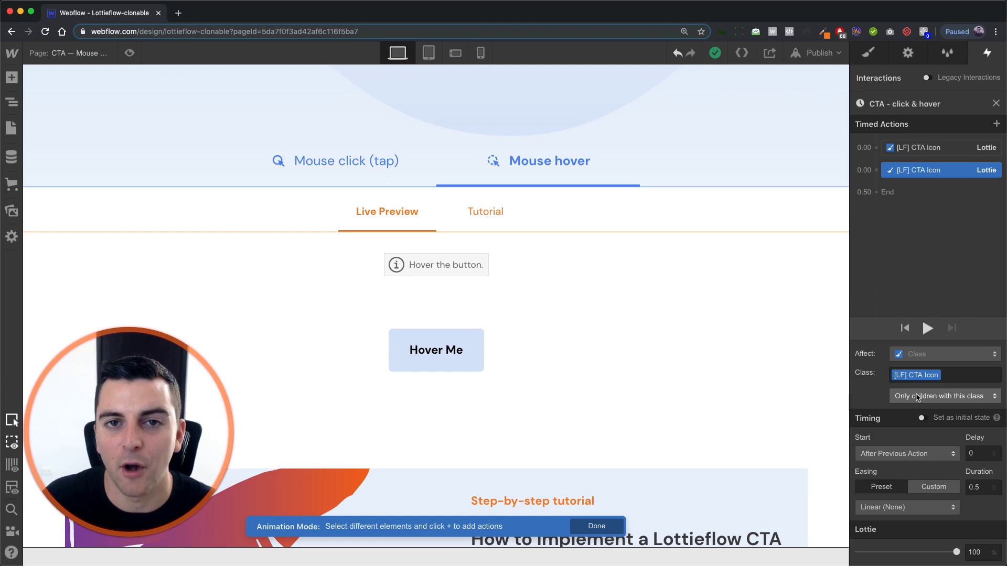
{"action": "left_click", "coordinate": [917, 398]}
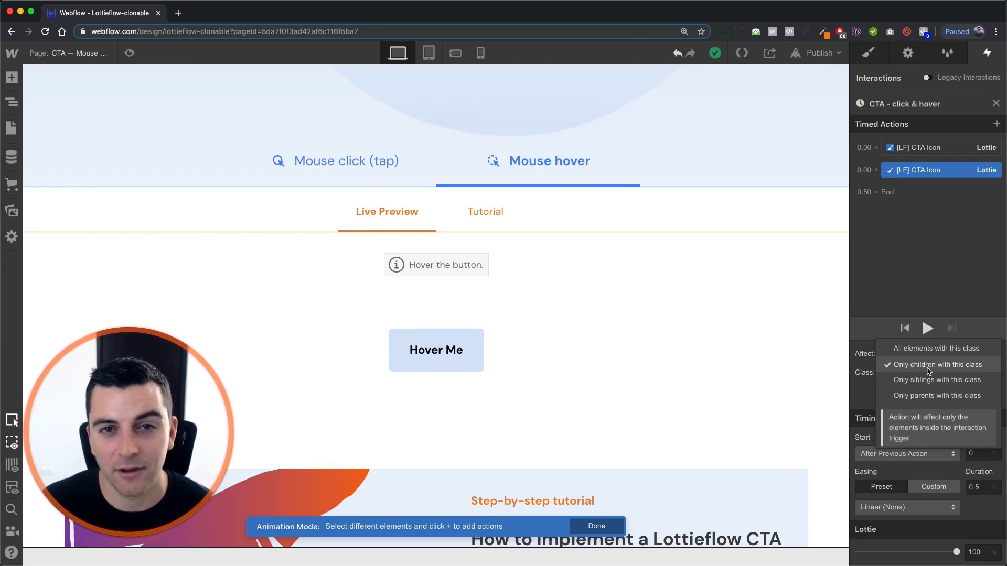
{"action": "left_click", "coordinate": [928, 367]}
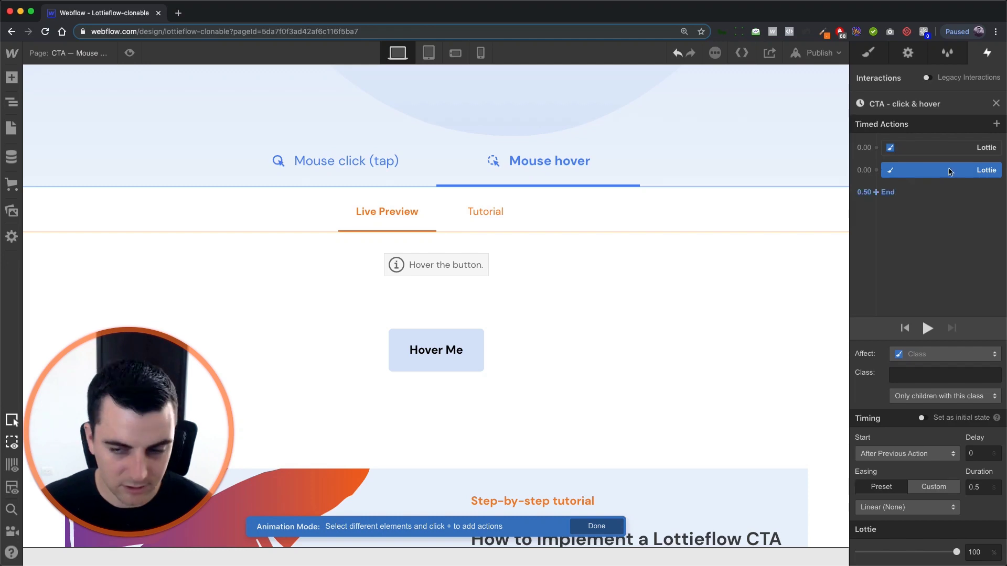
Step: Retarget both Lottie actions to the icon inside the Hover Me button
{"action": "left_click", "coordinate": [953, 151], "text": "shift"}
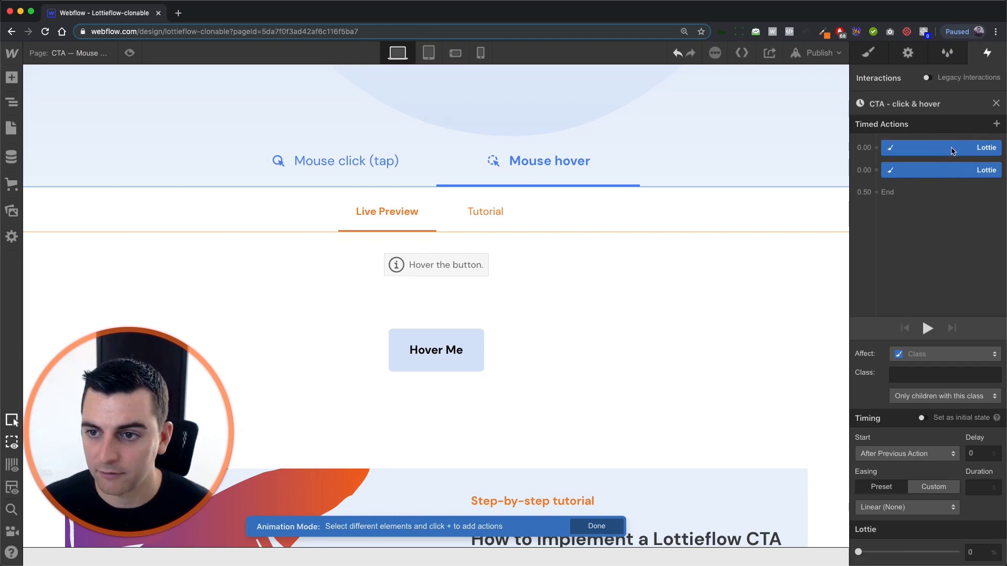
{"action": "left_click_drag", "start_coordinate": [952, 151], "coordinate": [155, 338]}
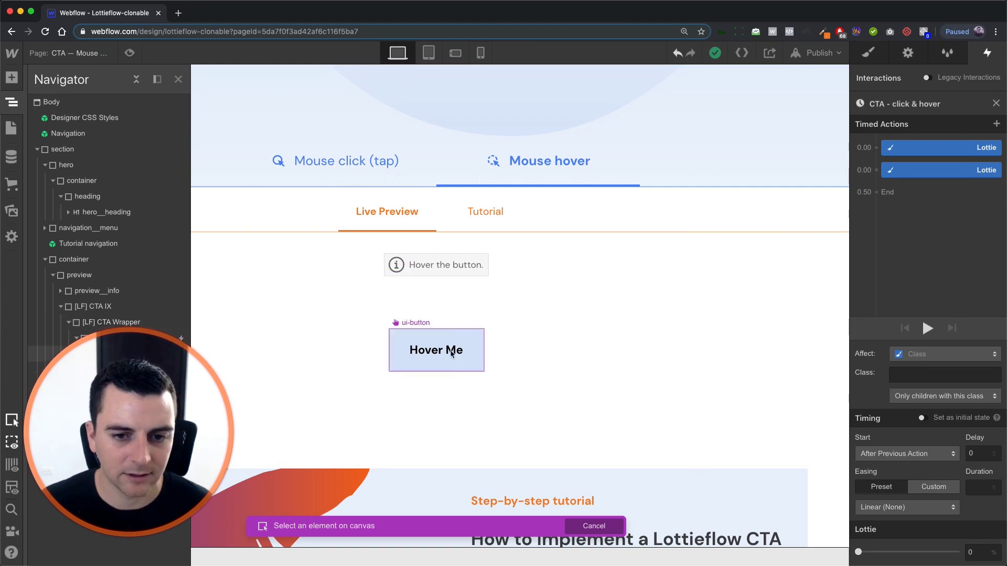
{"action": "left_click", "coordinate": [440, 319]}
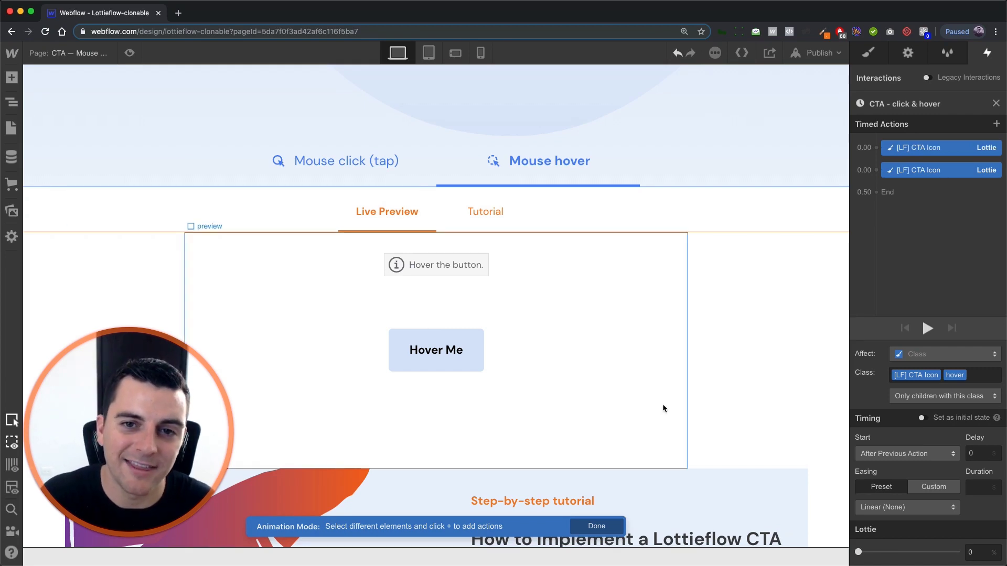
{"action": "scroll", "coordinate": [662, 408], "scroll_direction": "up", "scroll_amount": 4}
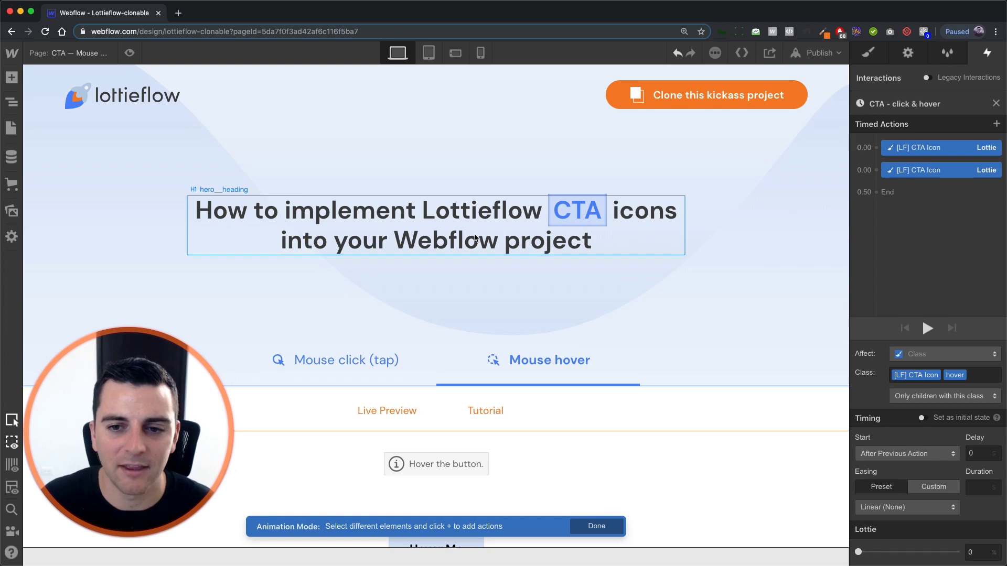